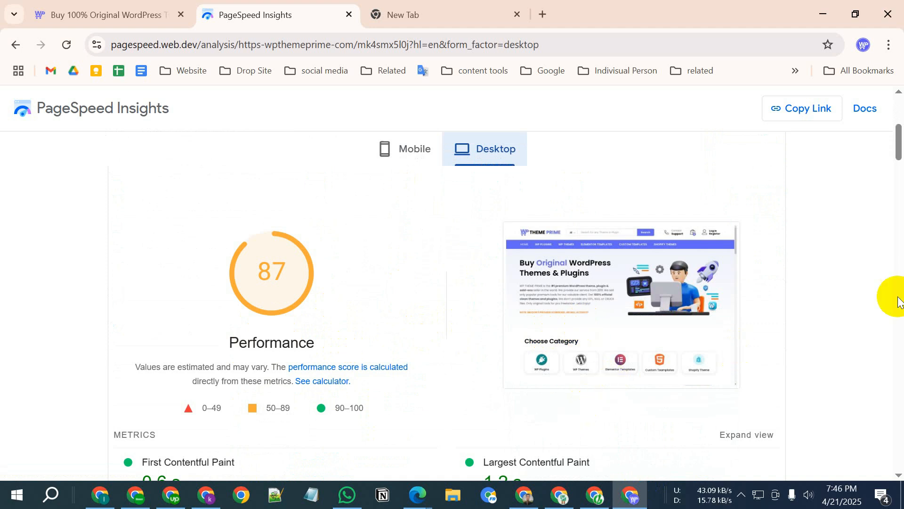
Examine the performance scores, metrics and diagnostics for wpthemeprime.com in both the desktop and mobile PageSpeed reports
{"action": "scroll", "coordinate": [274, 356], "scroll_direction": "down", "scroll_amount": 5}
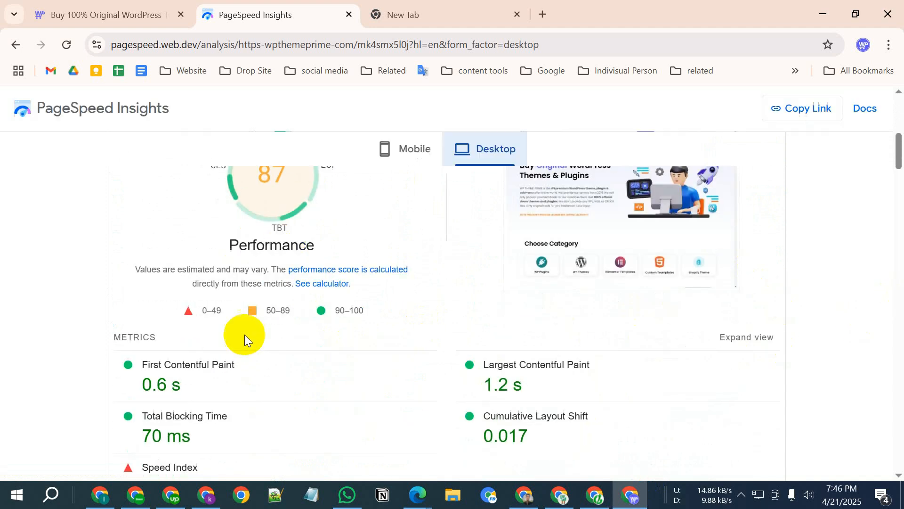
{"action": "scroll", "coordinate": [256, 335], "scroll_direction": "down", "scroll_amount": 5}
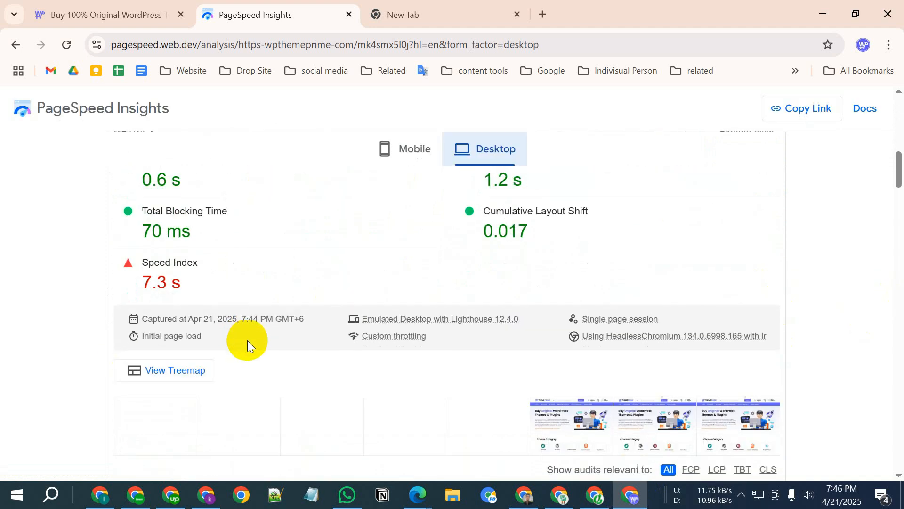
{"action": "scroll", "coordinate": [278, 318], "scroll_direction": "up", "scroll_amount": 15}
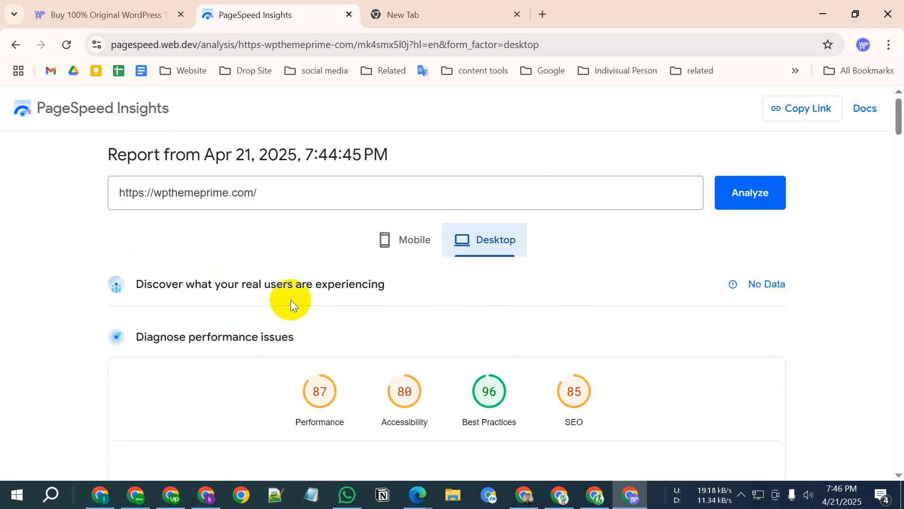
{"action": "left_click", "coordinate": [410, 238]}
{"action": "scroll", "coordinate": [303, 324], "scroll_direction": "down", "scroll_amount": 3}
{"action": "scroll", "coordinate": [304, 324], "scroll_direction": "down", "scroll_amount": 2}
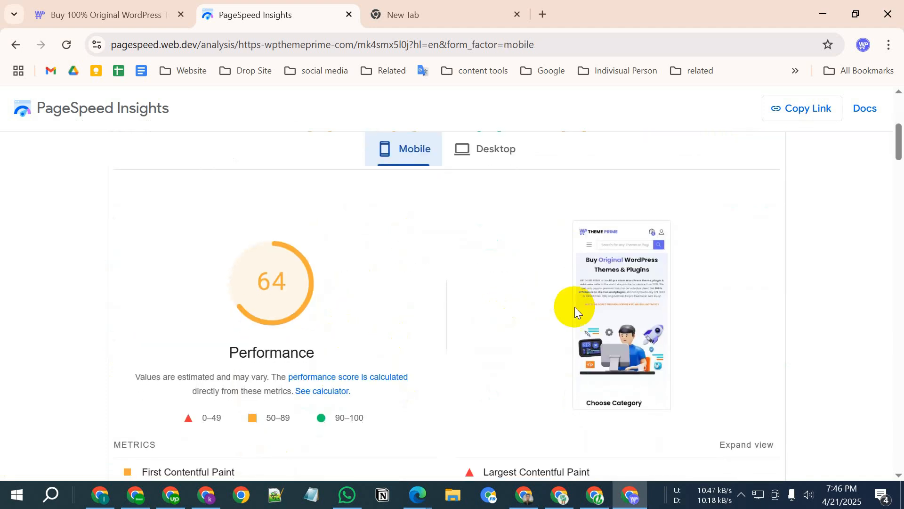
{"action": "scroll", "coordinate": [249, 350], "scroll_direction": "down", "scroll_amount": 5}
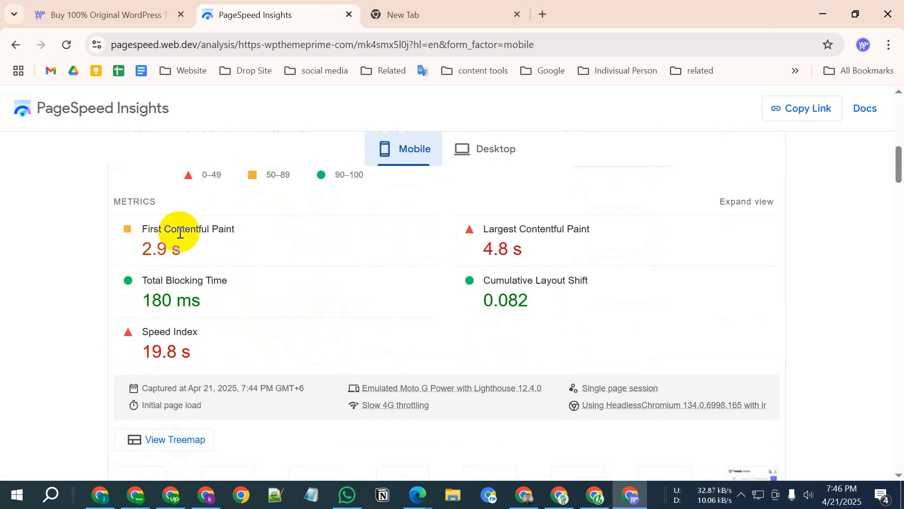
{"action": "scroll", "coordinate": [307, 304], "scroll_direction": "down", "scroll_amount": 3}
{"action": "scroll", "coordinate": [305, 304], "scroll_direction": "down", "scroll_amount": 15}
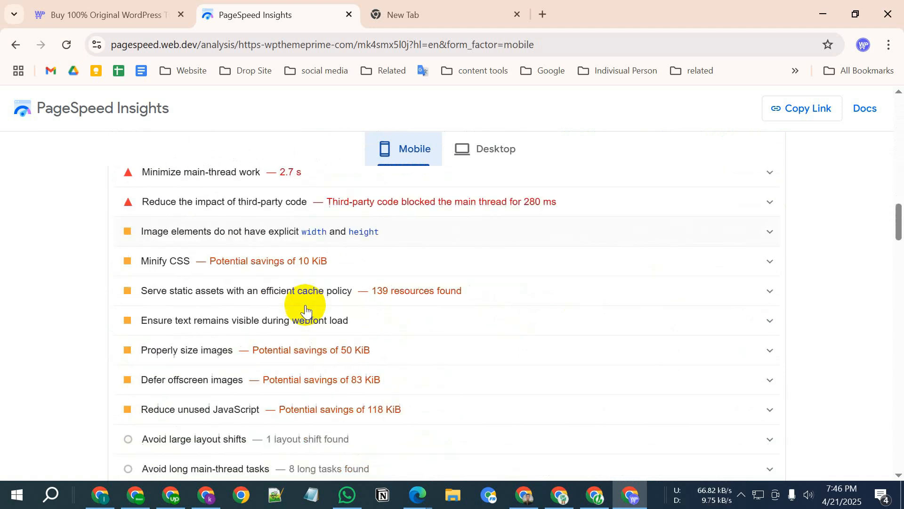
{"action": "scroll", "coordinate": [303, 305], "scroll_direction": "up", "scroll_amount": 18}
{"action": "scroll", "coordinate": [301, 304], "scroll_direction": "up", "scroll_amount": 6}
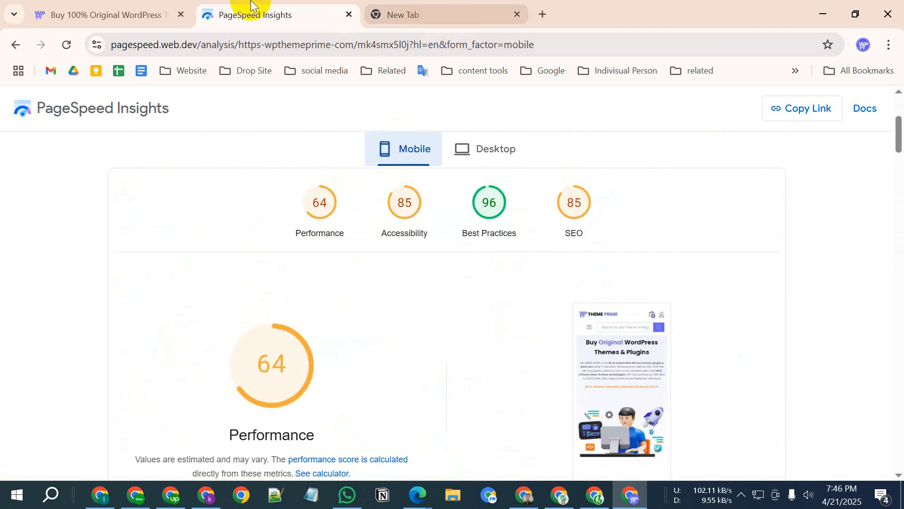
Search Google for Airlift in the empty browser tab and open the Airlift WordPress Performance Plugin site
{"action": "left_click", "coordinate": [438, 11]}
{"action": "left_click", "coordinate": [385, 45]}
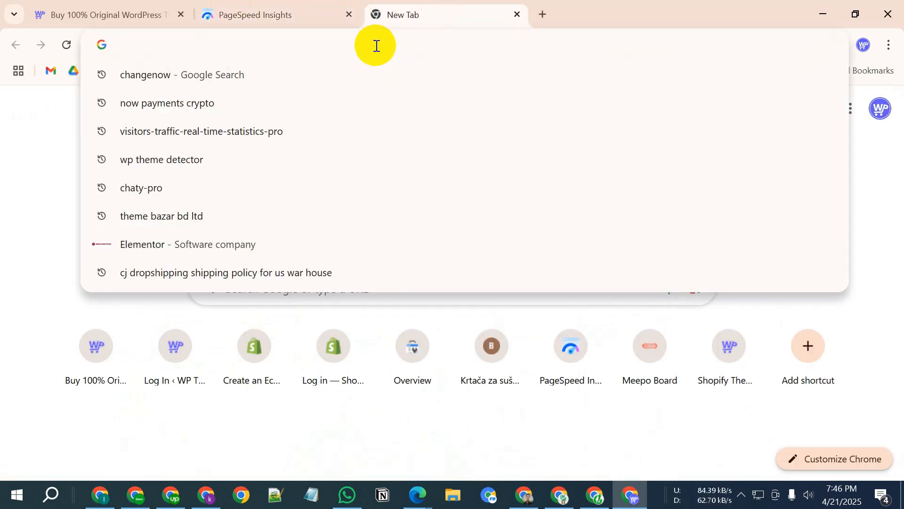
{"action": "key", "text": "super+v"}
{"action": "left_click", "coordinate": [193, 147]}
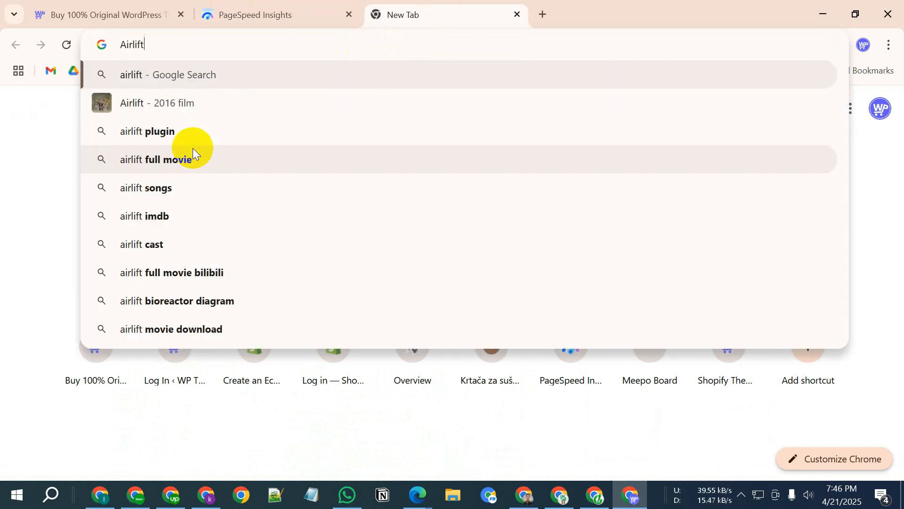
{"action": "key", "text": "Return"}
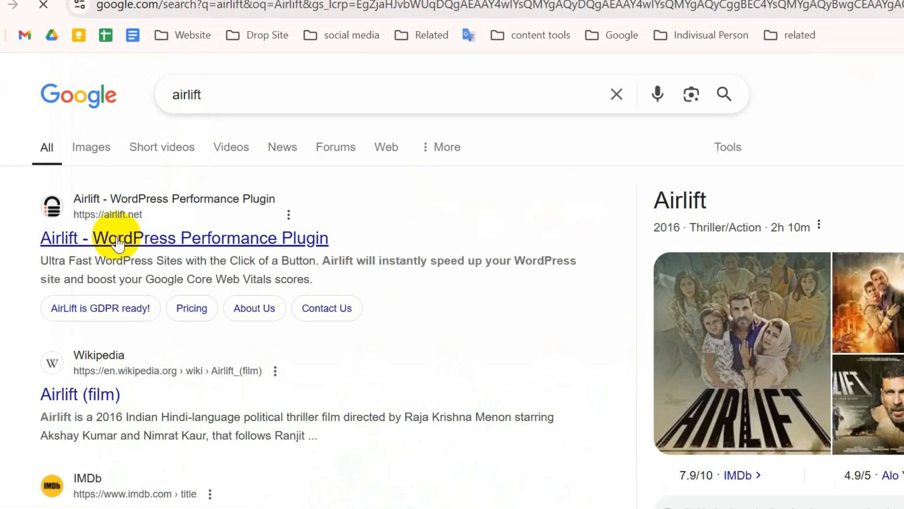
{"action": "left_click", "coordinate": [121, 239]}
Copy the WP Theme Prime site's web address from its open browser tab and return to the Airlift site
{"action": "left_click", "coordinate": [330, 0]}
{"action": "left_click", "coordinate": [178, 3]}
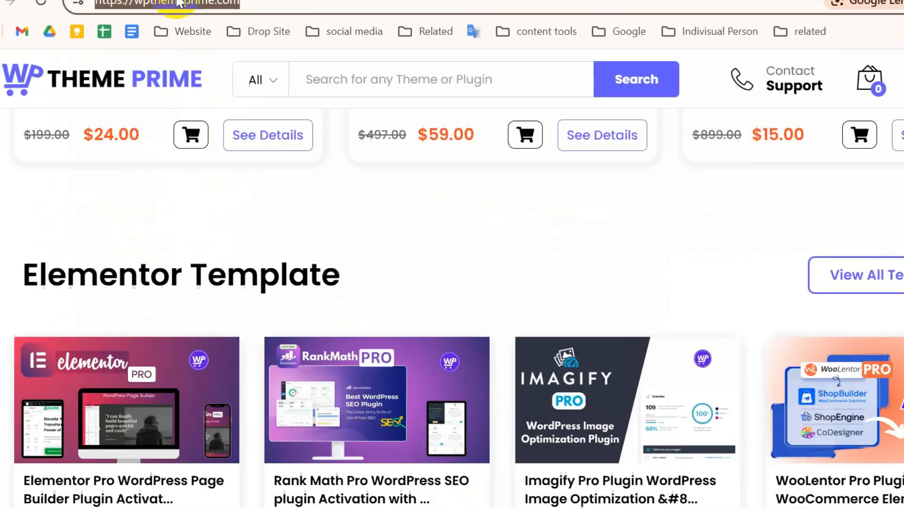
{"action": "right_click", "coordinate": [175, 4]}
{"action": "left_click", "coordinate": [250, 165]}
{"action": "left_click", "coordinate": [141, 0]}
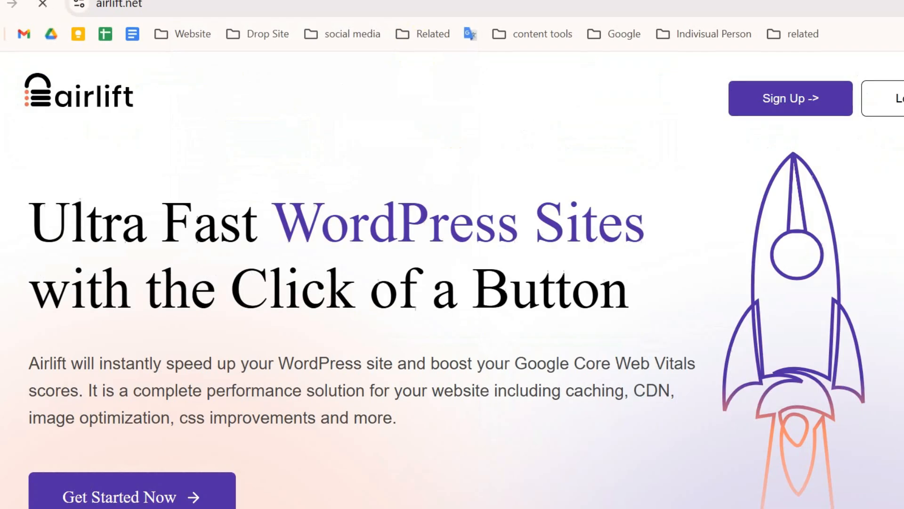
Start the Airlift sign-up and create the account by connecting the existing Google account and approving the sign-in
{"action": "scroll", "coordinate": [225, 401], "scroll_direction": "down", "scroll_amount": 5}
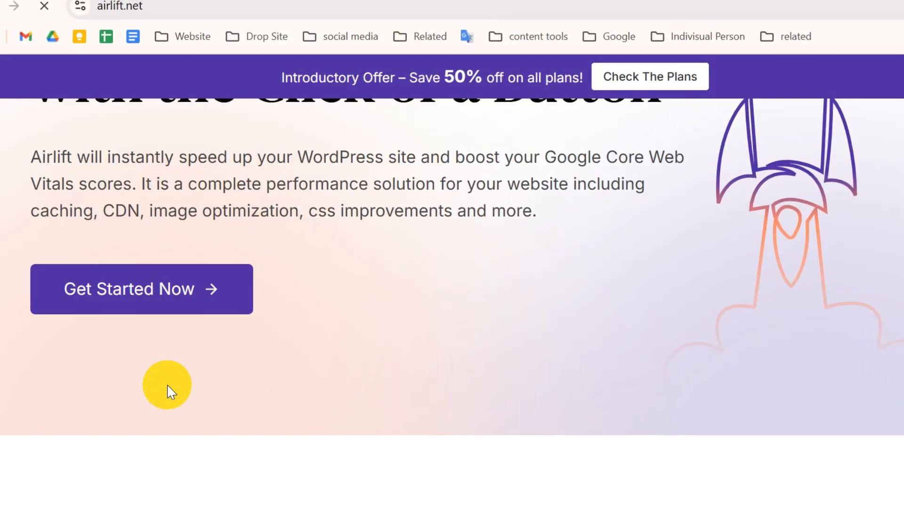
{"action": "left_click", "coordinate": [134, 284]}
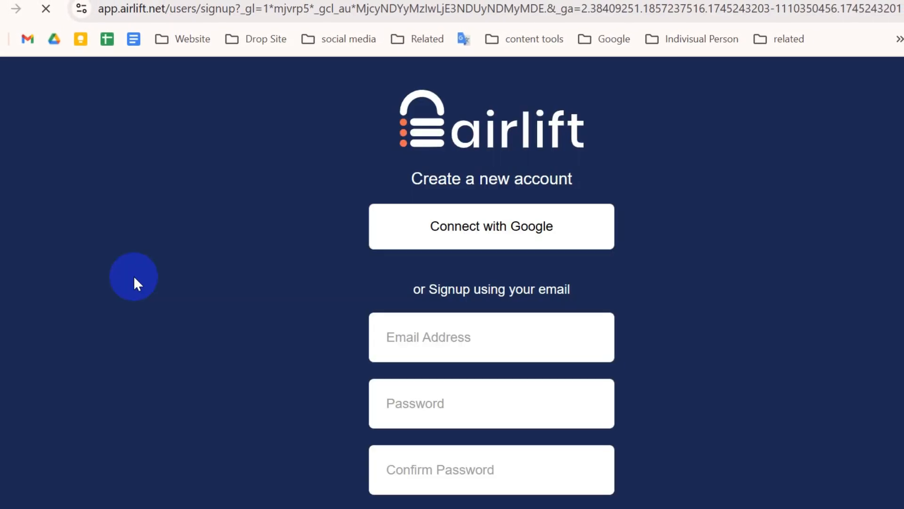
{"action": "left_click", "coordinate": [424, 331]}
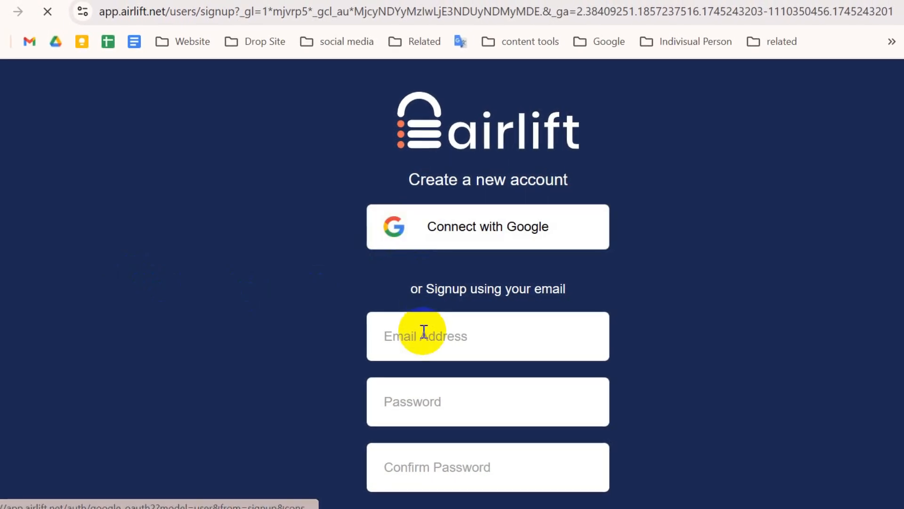
{"action": "scroll", "coordinate": [429, 423], "scroll_direction": "down", "scroll_amount": 2}
{"action": "left_click", "coordinate": [429, 392]}
{"action": "left_click", "coordinate": [413, 250]}
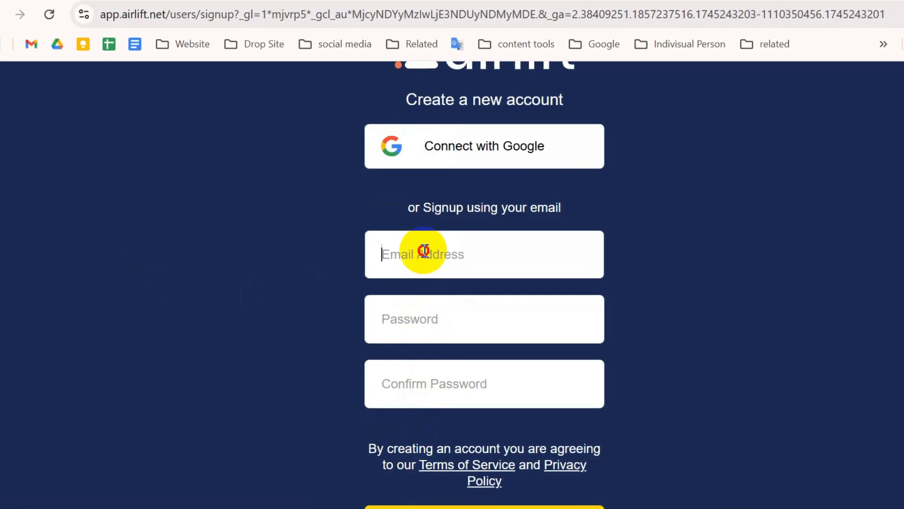
{"action": "left_click", "coordinate": [443, 149]}
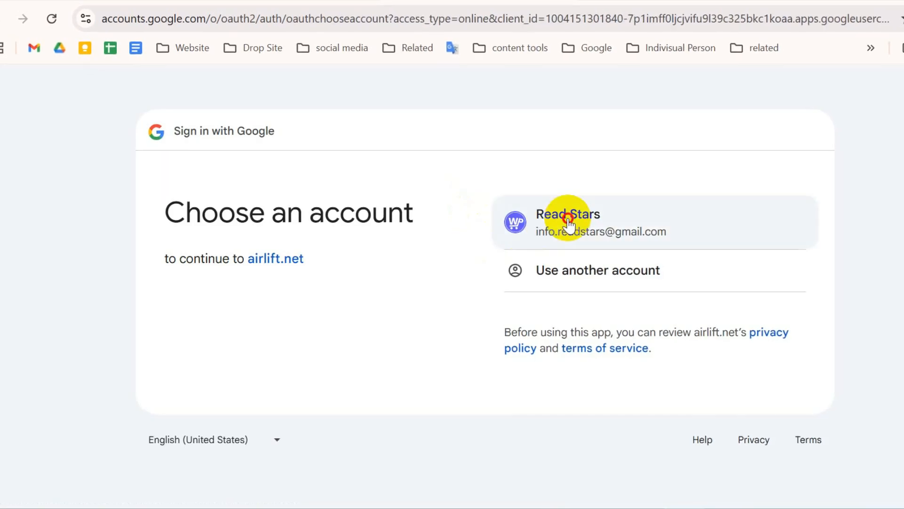
{"action": "left_click", "coordinate": [570, 217]}
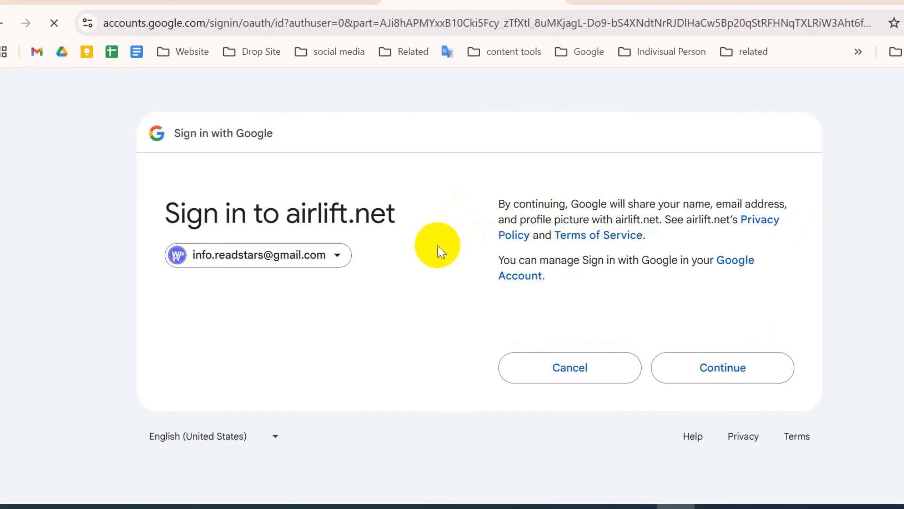
{"action": "left_click", "coordinate": [689, 360]}
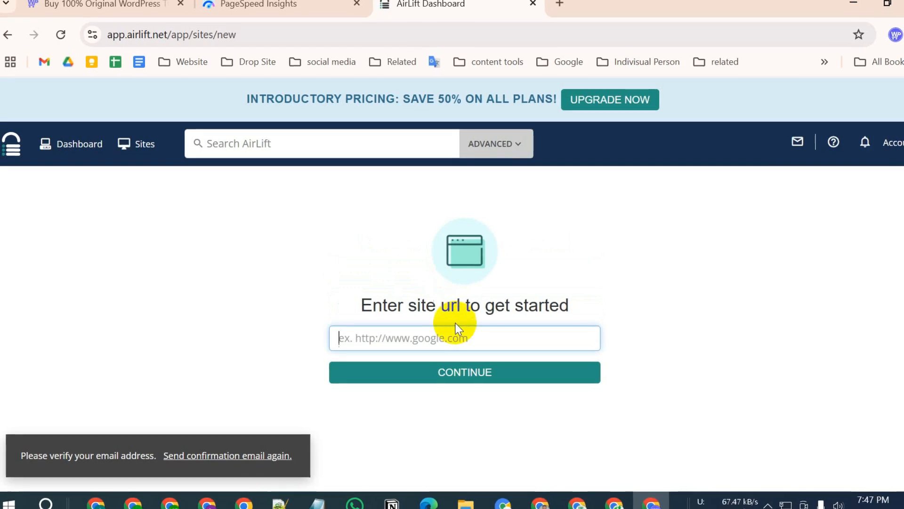
{"action": "left_click", "coordinate": [456, 337]}
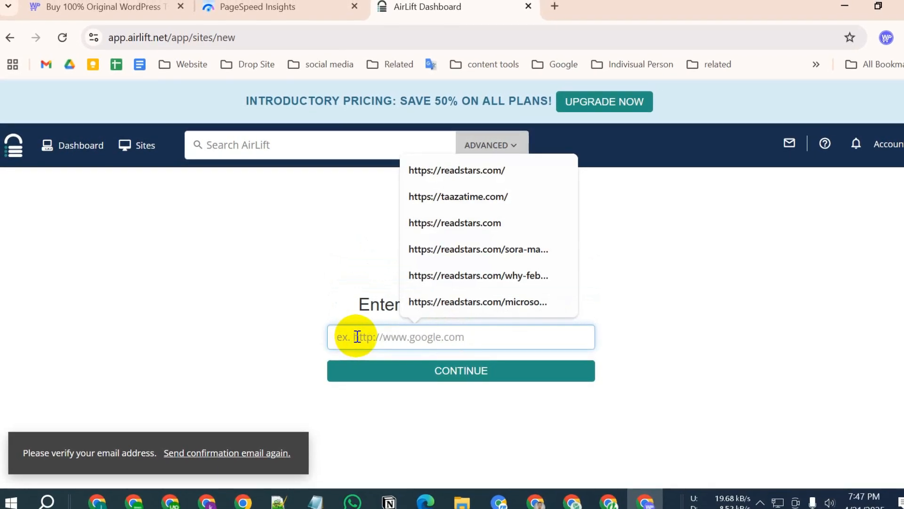
{"action": "key", "text": "ctrl+v"}
{"action": "left_click", "coordinate": [420, 370]}
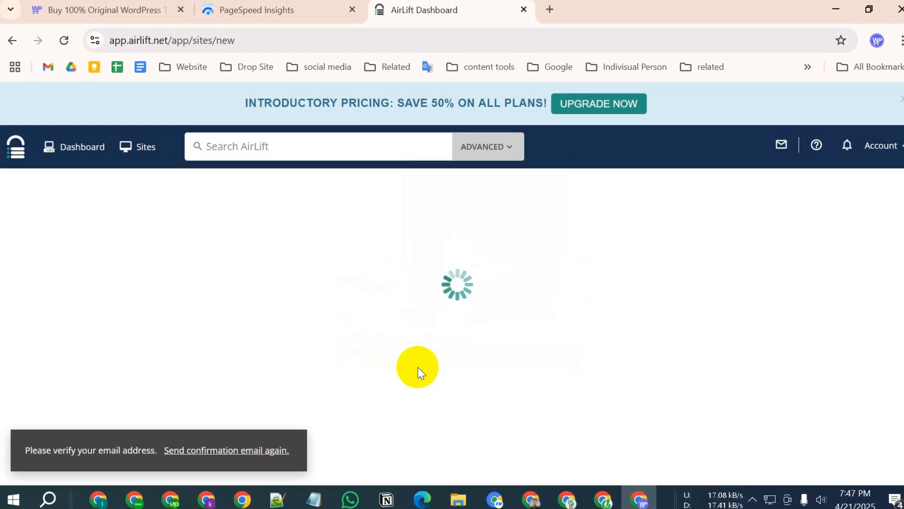
{"action": "left_click", "coordinate": [568, 305]}
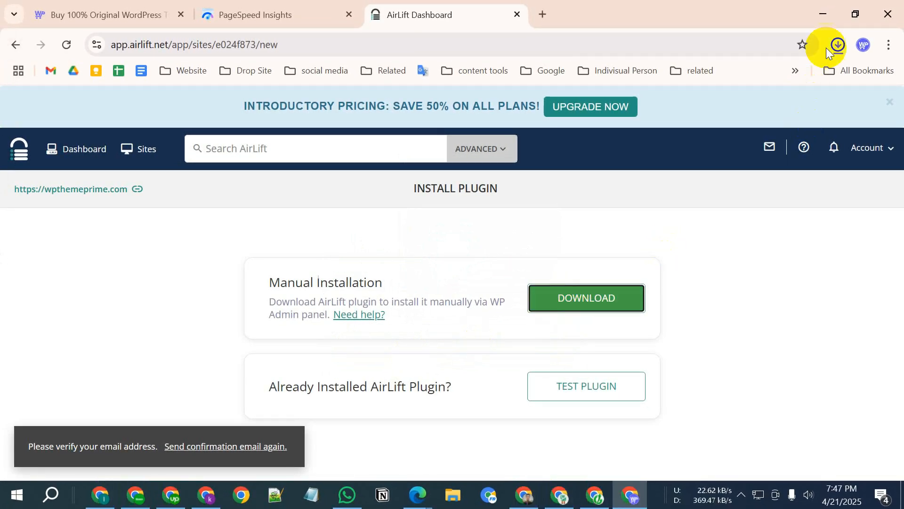
{"action": "left_click", "coordinate": [839, 41]}
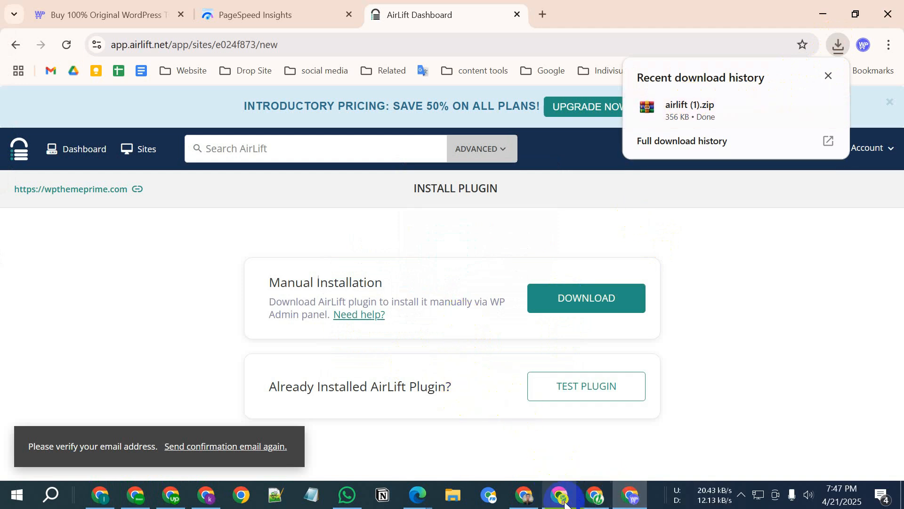
Switch to the WP Theme Prime WordPress admin window and open the upload form for adding a plugin
{"action": "left_click", "coordinate": [595, 497]}
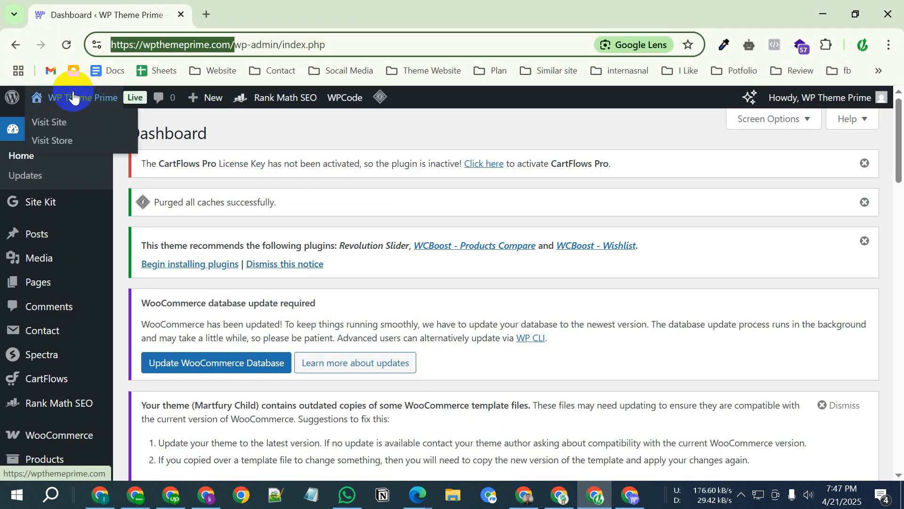
{"action": "scroll", "coordinate": [24, 278], "scroll_direction": "down", "scroll_amount": 3}
{"action": "scroll", "coordinate": [44, 348], "scroll_direction": "down", "scroll_amount": 3}
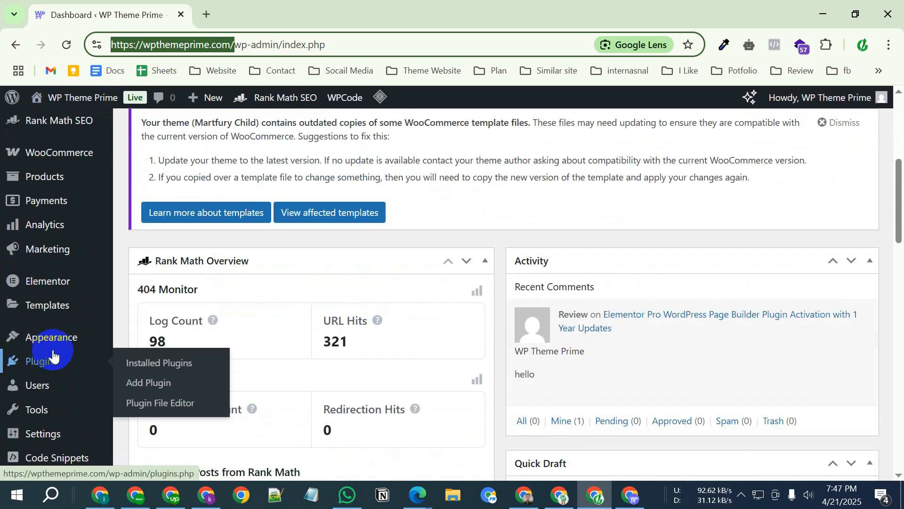
{"action": "left_click", "coordinate": [49, 358]}
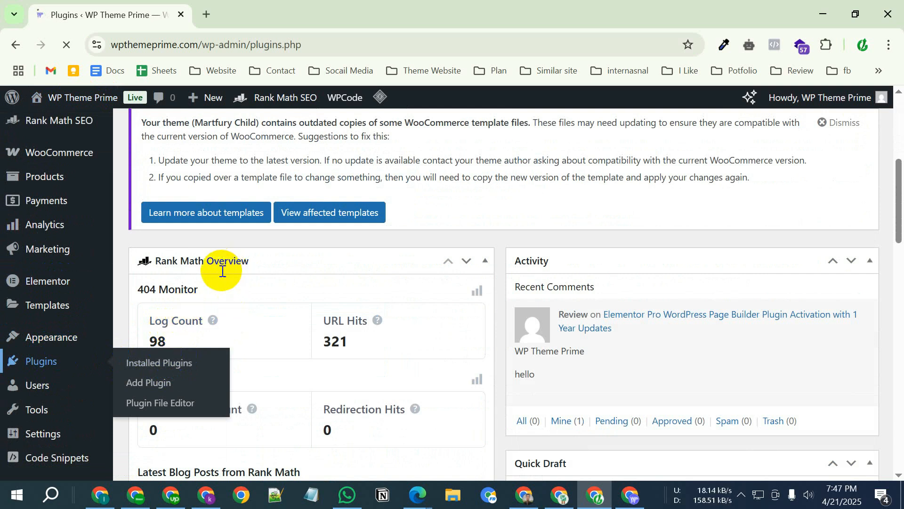
{"action": "scroll", "coordinate": [254, 188], "scroll_direction": "down", "scroll_amount": 7}
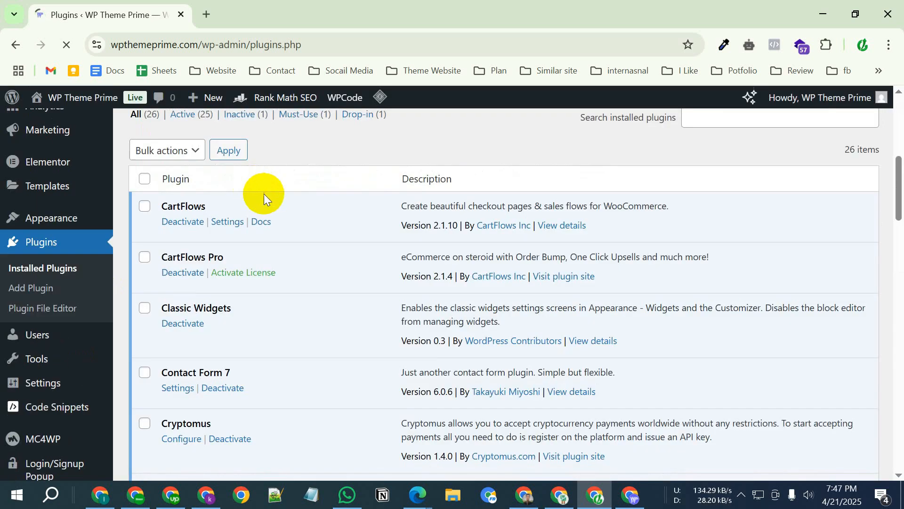
{"action": "scroll", "coordinate": [262, 193], "scroll_direction": "up", "scroll_amount": 7}
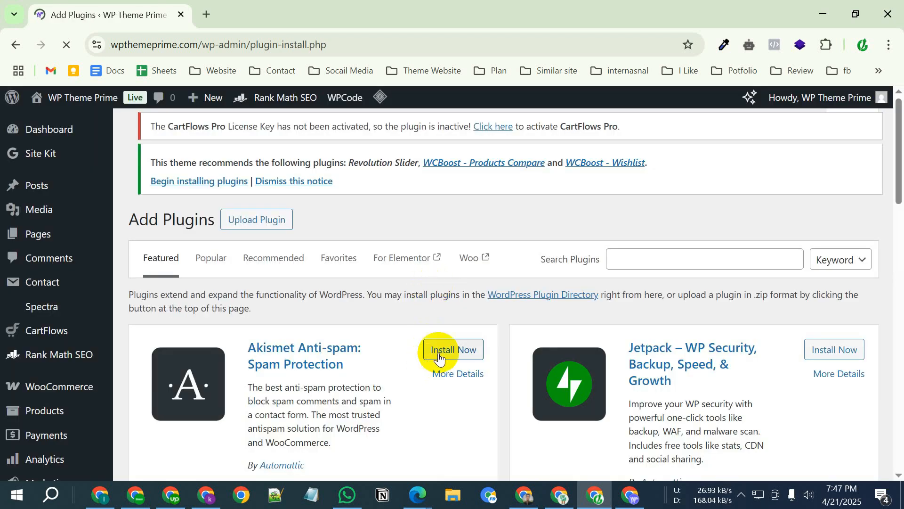
{"action": "left_click", "coordinate": [260, 137]}
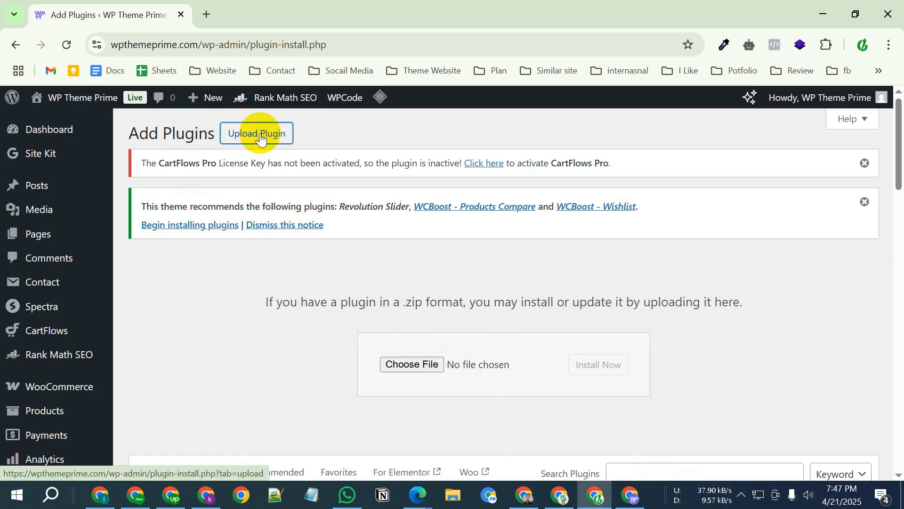
{"action": "scroll", "coordinate": [62, 400], "scroll_direction": "down", "scroll_amount": 10}
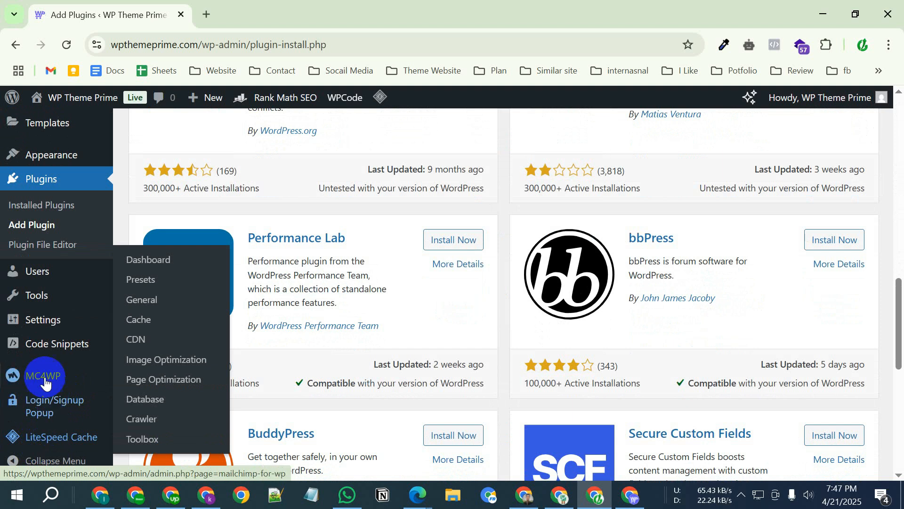
{"action": "scroll", "coordinate": [45, 403], "scroll_direction": "down", "scroll_amount": 3}
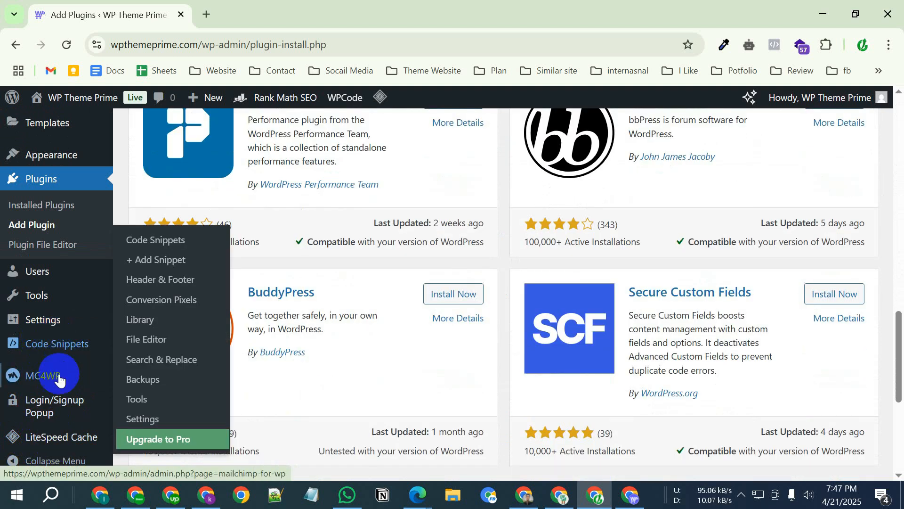
{"action": "scroll", "coordinate": [64, 448], "scroll_direction": "up", "scroll_amount": 3}
{"action": "scroll", "coordinate": [65, 448], "scroll_direction": "down", "scroll_amount": 4}
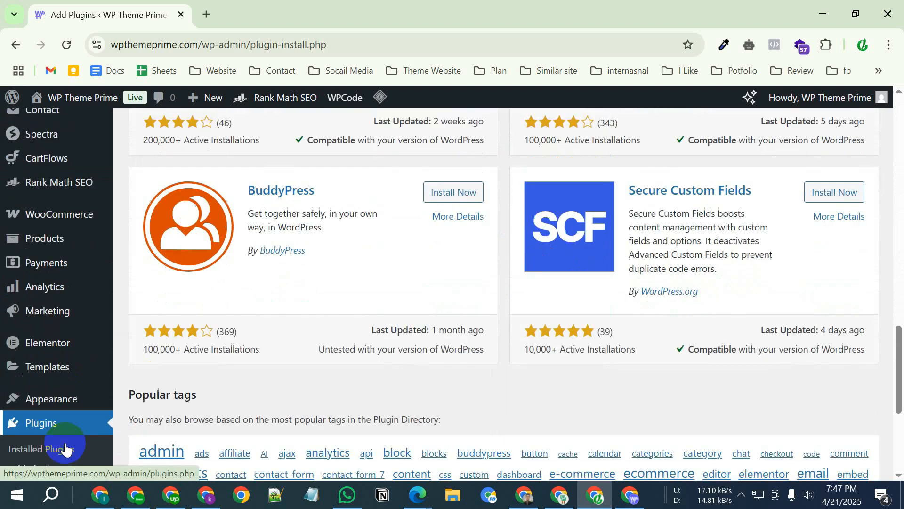
{"action": "scroll", "coordinate": [64, 449], "scroll_direction": "down", "scroll_amount": 4}
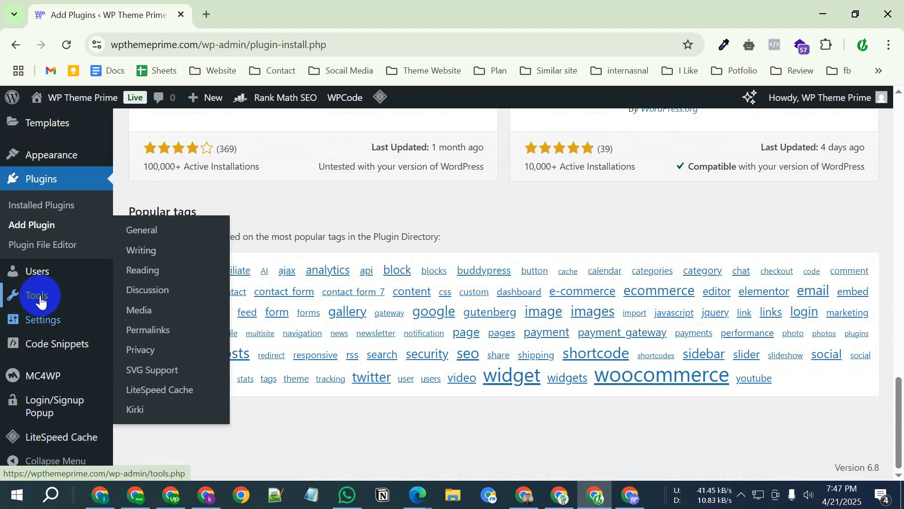
{"action": "scroll", "coordinate": [42, 293], "scroll_direction": "up", "scroll_amount": 2}
{"action": "scroll", "coordinate": [61, 333], "scroll_direction": "up", "scroll_amount": 6}
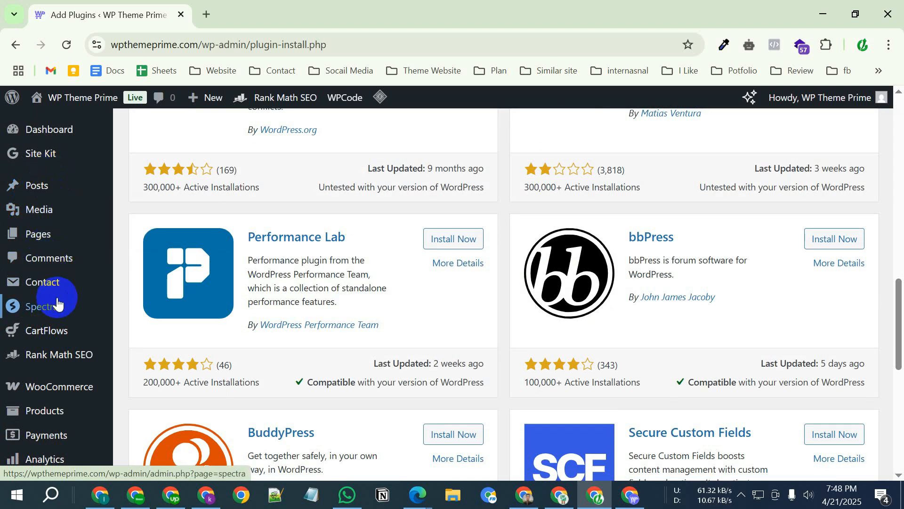
Search the plugin directory for "updraft" and install the UpdraftPlus: WP Backup & Migration Plugin
{"action": "scroll", "coordinate": [297, 210], "scroll_direction": "up", "scroll_amount": 5}
{"action": "scroll", "coordinate": [297, 210], "scroll_direction": "up", "scroll_amount": 5}
{"action": "left_click", "coordinate": [674, 321]}
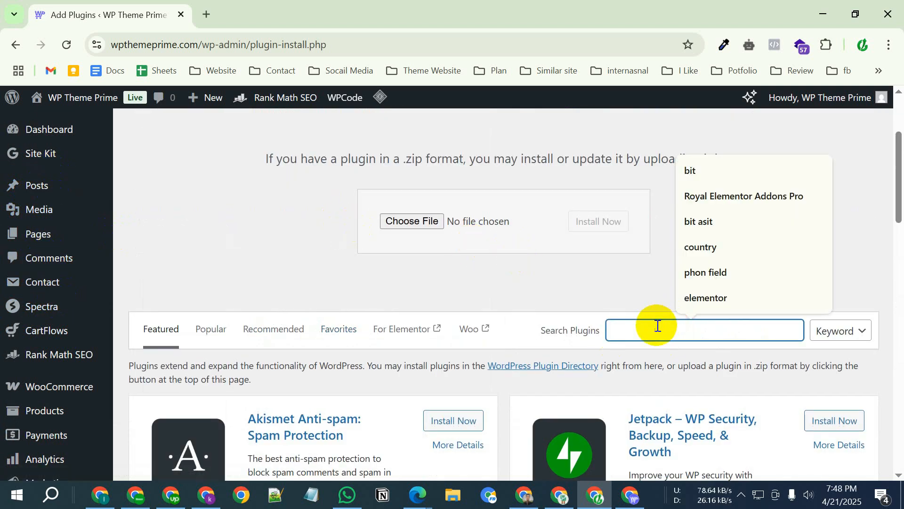
{"action": "type", "text": "updraft"}
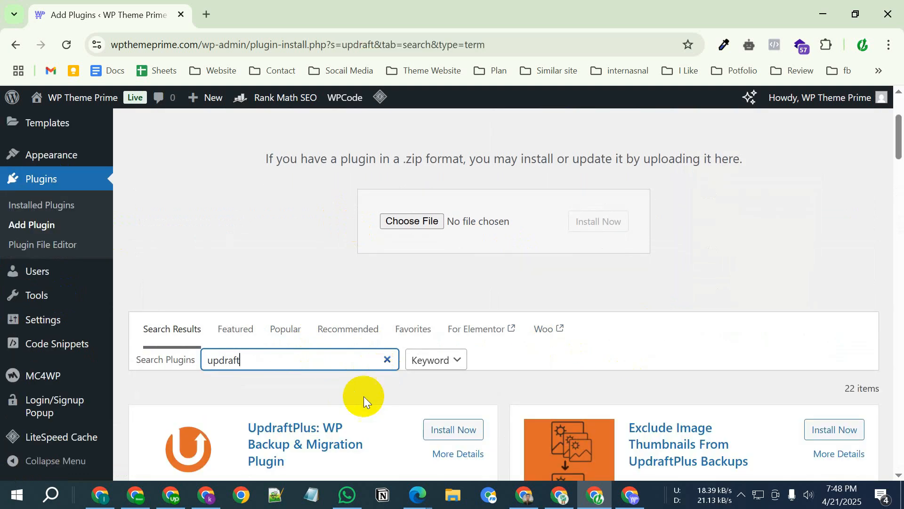
{"action": "scroll", "coordinate": [364, 396], "scroll_direction": "down", "scroll_amount": 3}
{"action": "left_click", "coordinate": [447, 294]}
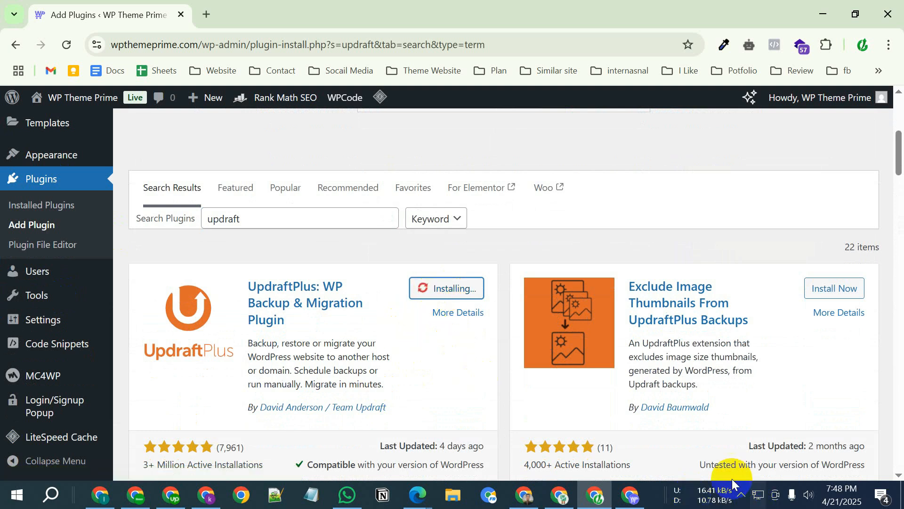
{"action": "left_click", "coordinate": [741, 493]}
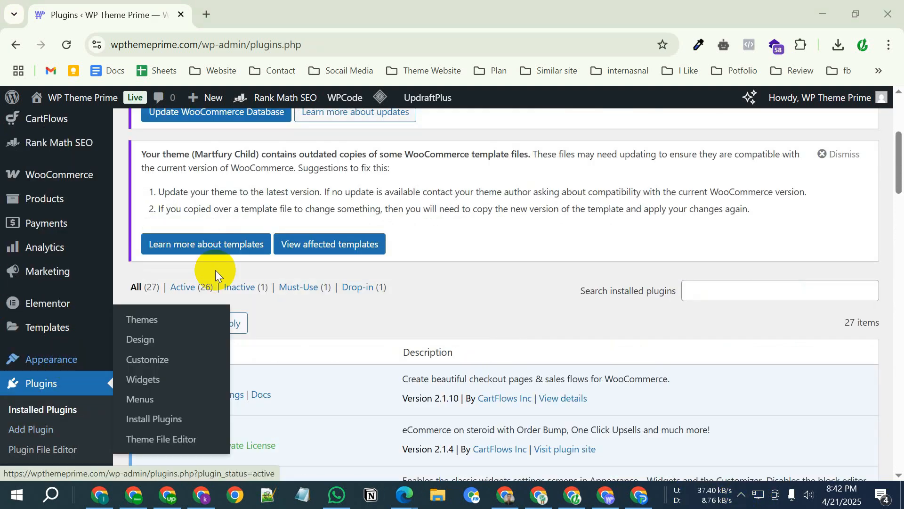
Go from the installed plugins list to adding a plugin and open the zip upload form
{"action": "scroll", "coordinate": [302, 307], "scroll_direction": "up", "scroll_amount": 5}
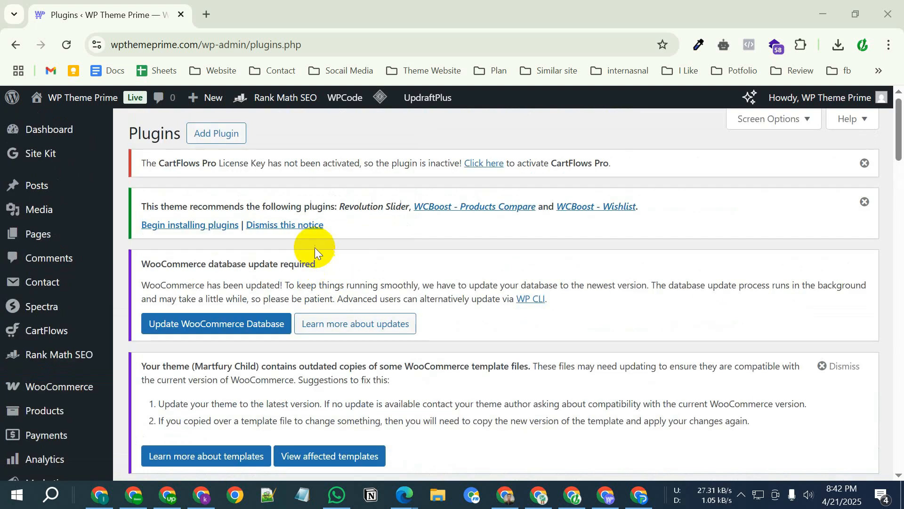
{"action": "left_click", "coordinate": [214, 132]}
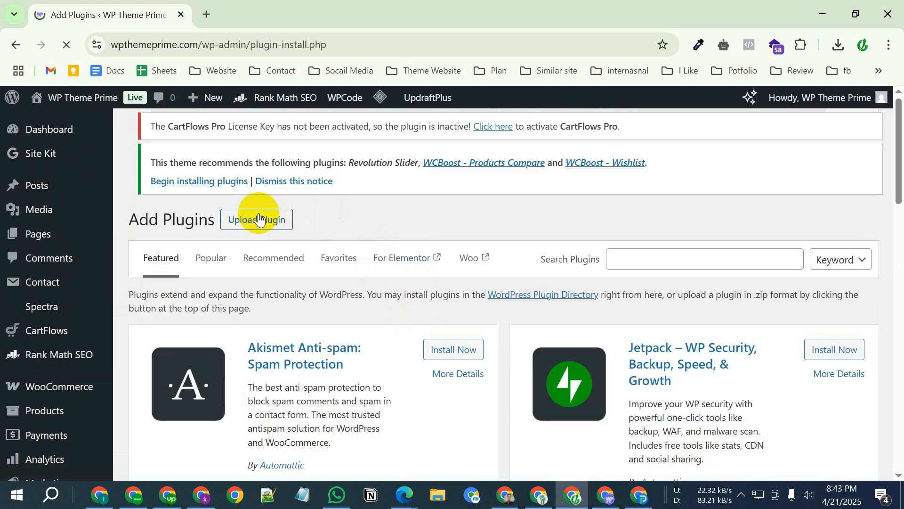
{"action": "left_click", "coordinate": [259, 218]}
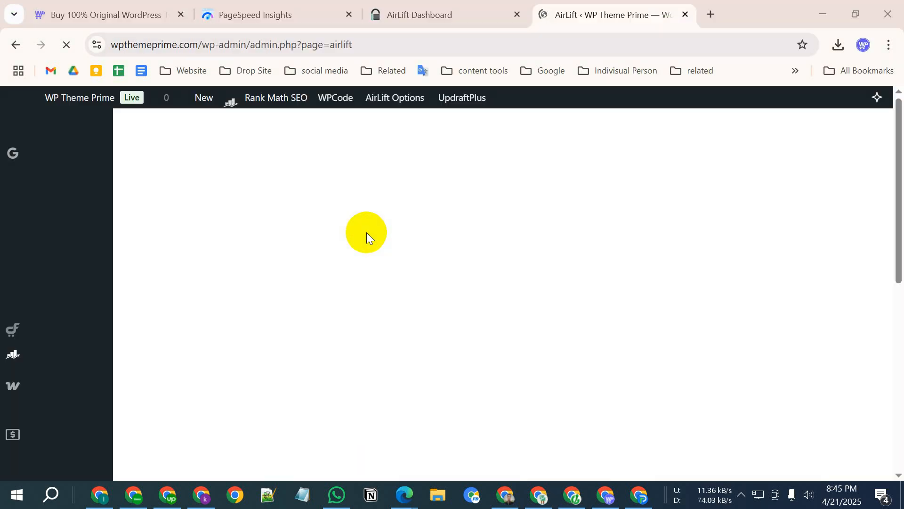
Open the AirLift dashboard for the account associated with the website
{"action": "scroll", "coordinate": [431, 274], "scroll_direction": "down", "scroll_amount": 2}
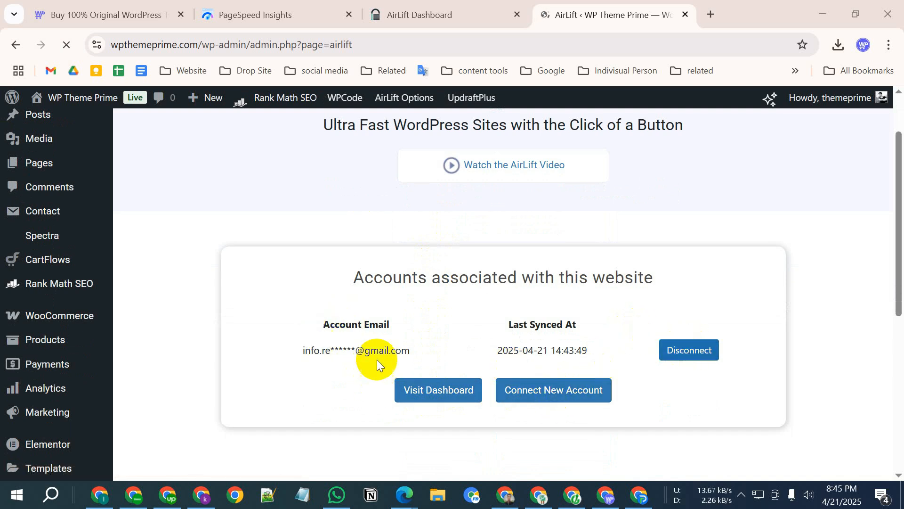
{"action": "left_click", "coordinate": [427, 390]}
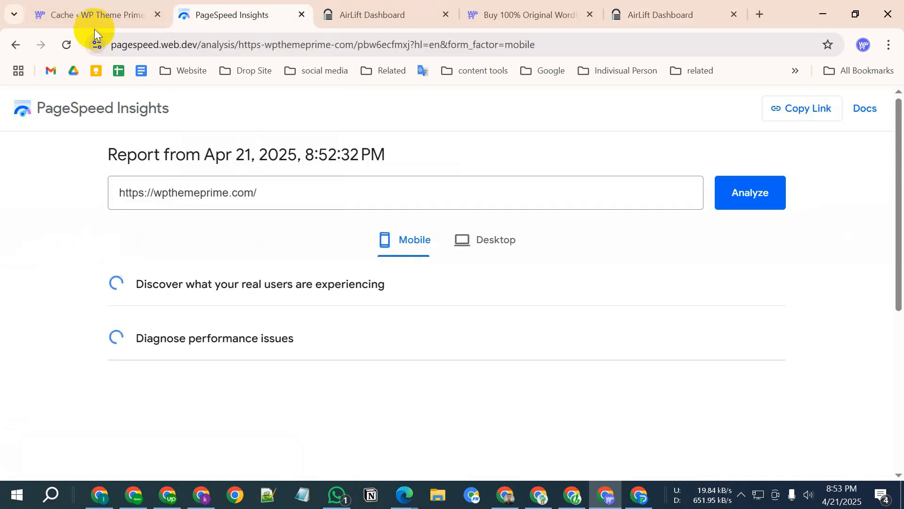
Switch to the site's LiteSpeed Cache settings tab and examine the cache control options and the plugin's available sections
{"action": "left_click", "coordinate": [70, 15]}
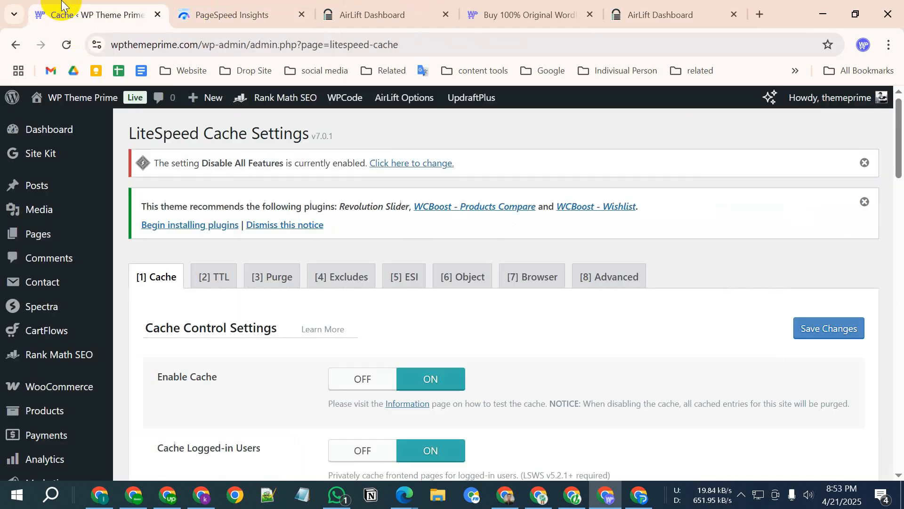
{"action": "scroll", "coordinate": [233, 190], "scroll_direction": "down", "scroll_amount": 4}
{"action": "scroll", "coordinate": [236, 202], "scroll_direction": "up", "scroll_amount": 4}
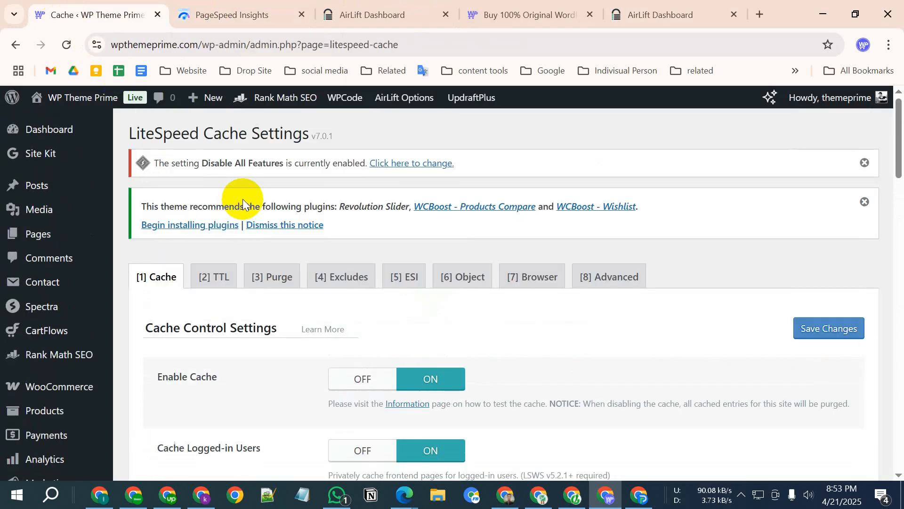
{"action": "scroll", "coordinate": [236, 208], "scroll_direction": "down", "scroll_amount": 5}
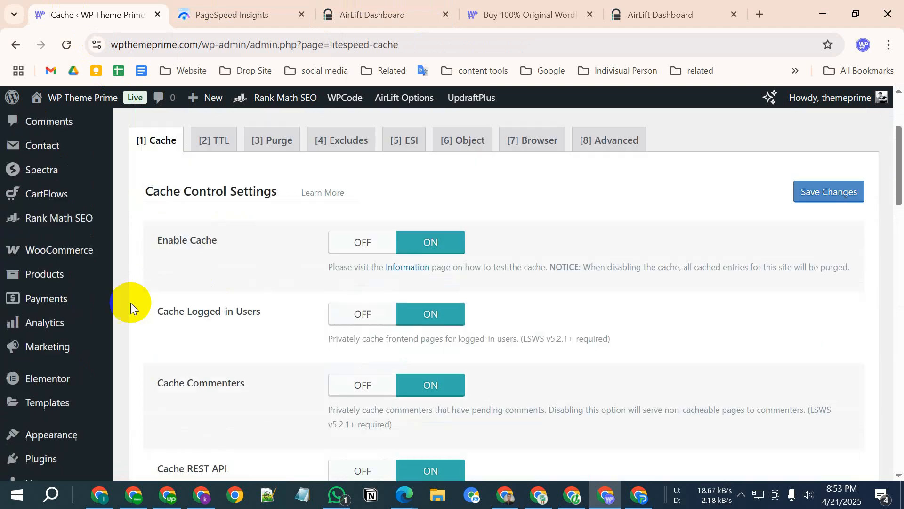
{"action": "scroll", "coordinate": [64, 423], "scroll_direction": "down", "scroll_amount": 3}
{"action": "scroll", "coordinate": [66, 424], "scroll_direction": "down", "scroll_amount": 3}
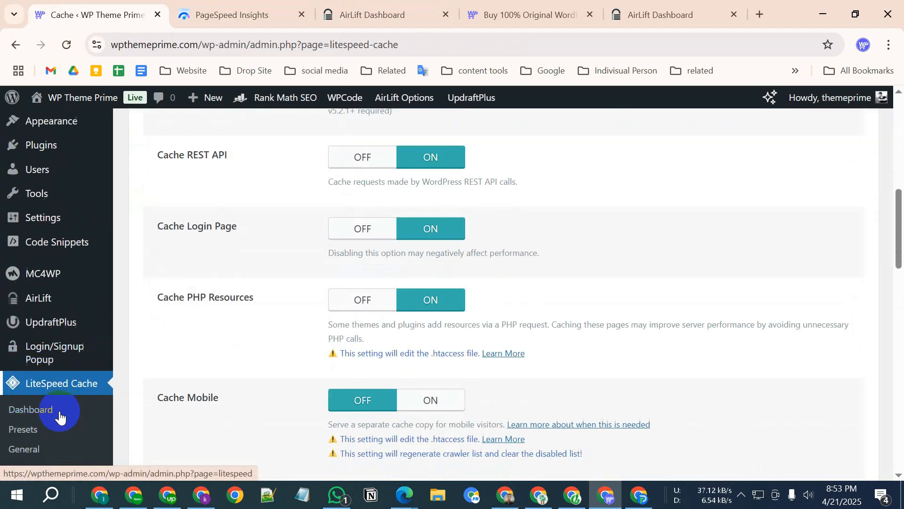
{"action": "scroll", "coordinate": [65, 428], "scroll_direction": "down", "scroll_amount": 4}
{"action": "scroll", "coordinate": [59, 436], "scroll_direction": "down", "scroll_amount": 4}
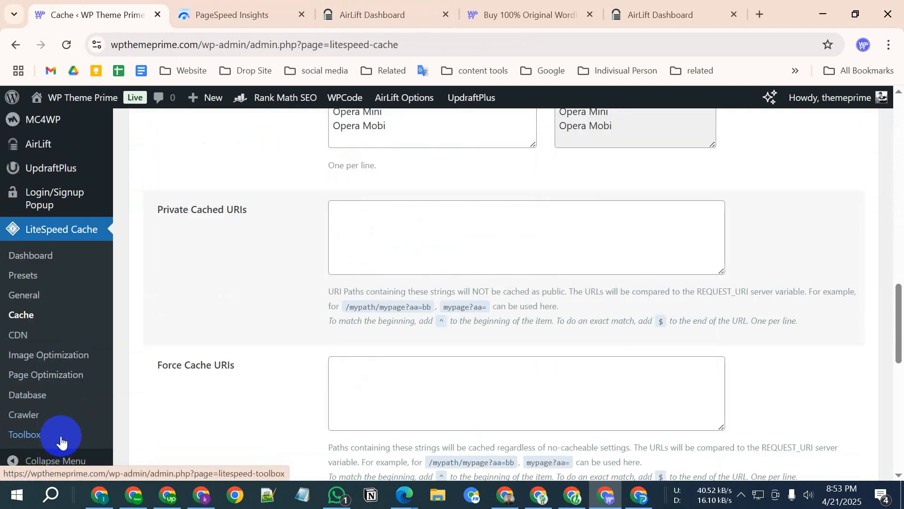
Purge the site's entire cache through the AirLift options and acknowledge the purge notice
{"action": "mouse_move", "coordinate": [404, 101]}
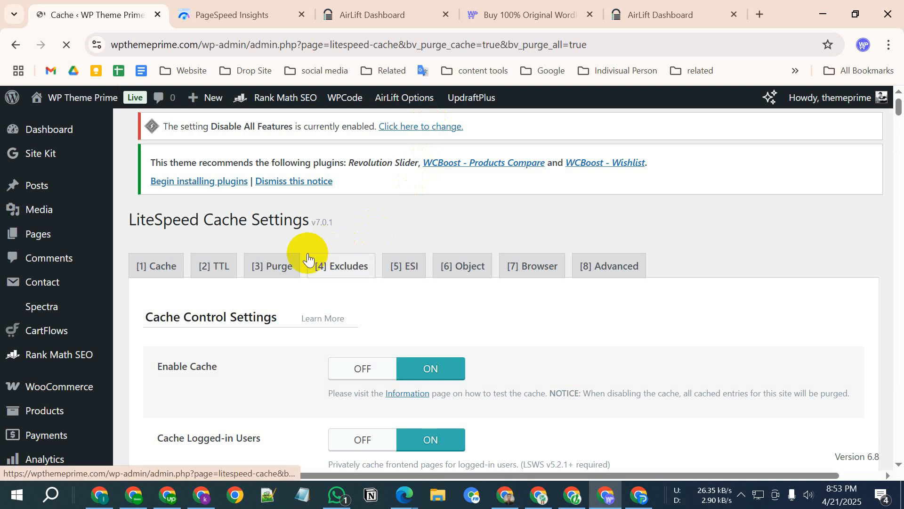
{"action": "scroll", "coordinate": [306, 304], "scroll_direction": "down", "scroll_amount": 5}
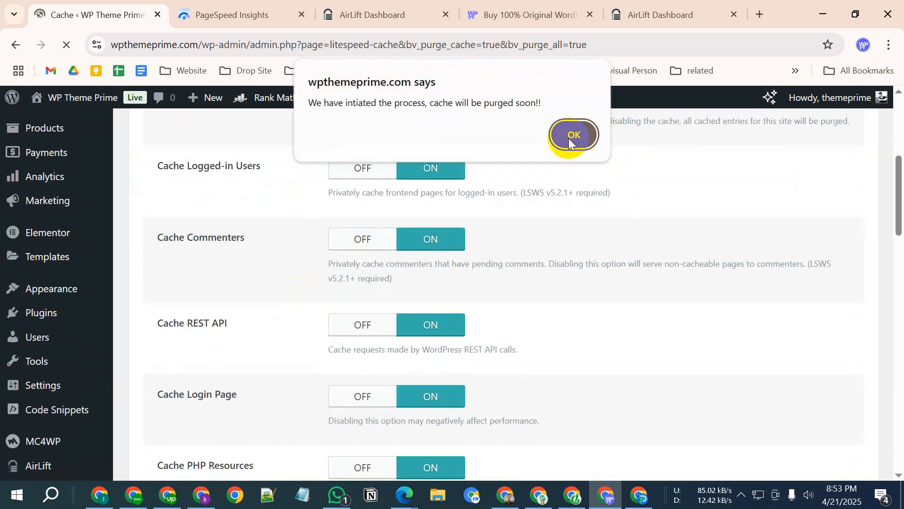
{"action": "left_click", "coordinate": [569, 138]}
Review the LiteSpeed cache control settings, from the mobile user agents to the Drop Query String list
{"action": "scroll", "coordinate": [392, 326], "scroll_direction": "down", "scroll_amount": 8}
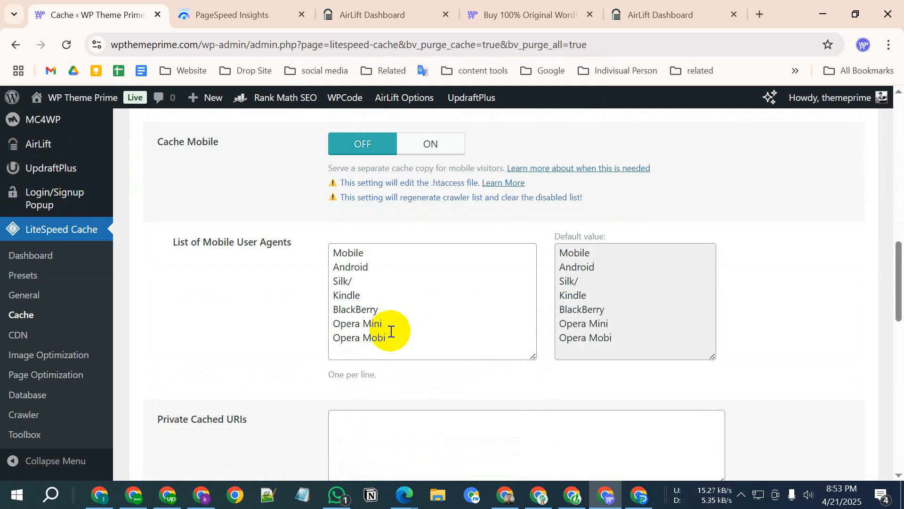
{"action": "scroll", "coordinate": [391, 331], "scroll_direction": "down", "scroll_amount": 8}
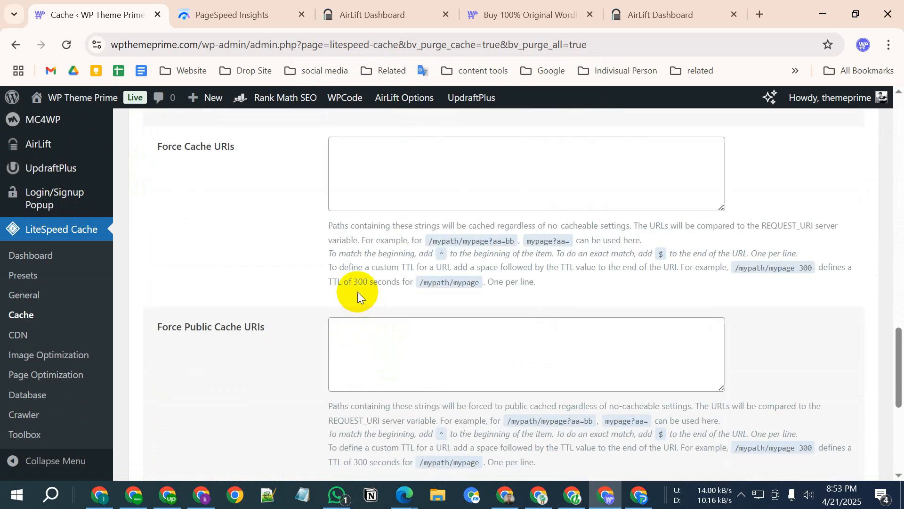
{"action": "scroll", "coordinate": [357, 292], "scroll_direction": "down", "scroll_amount": 1}
{"action": "scroll", "coordinate": [358, 292], "scroll_direction": "down", "scroll_amount": 3}
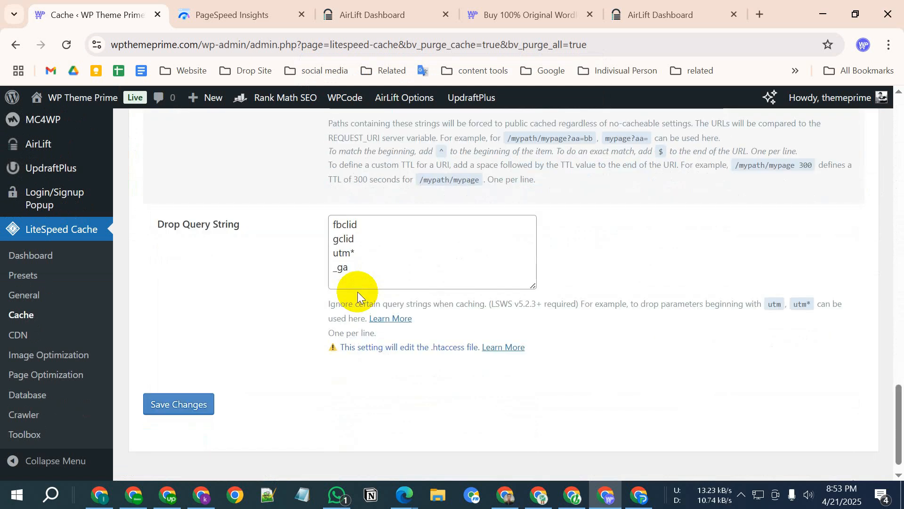
{"action": "scroll", "coordinate": [356, 292], "scroll_direction": "up", "scroll_amount": 12}
{"action": "scroll", "coordinate": [300, 288], "scroll_direction": "up", "scroll_amount": 10}
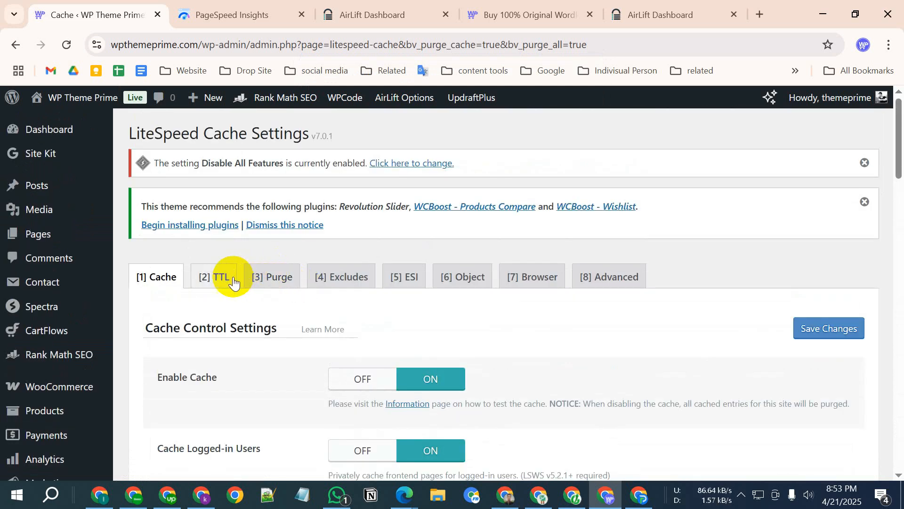
Review the LiteSpeed TTL settings for public, private, front page, feed and REST caching
{"action": "left_click", "coordinate": [234, 281]}
{"action": "scroll", "coordinate": [295, 311], "scroll_direction": "down", "scroll_amount": 2}
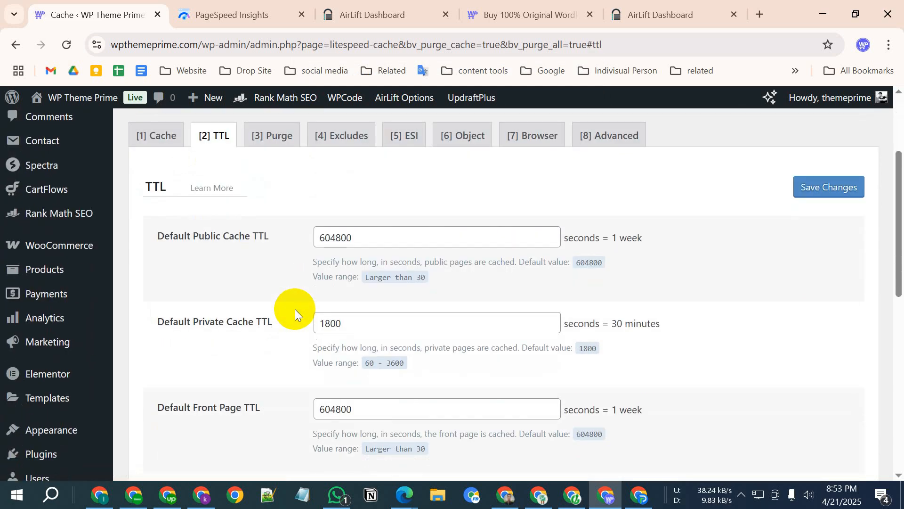
{"action": "scroll", "coordinate": [295, 309], "scroll_direction": "down", "scroll_amount": 4}
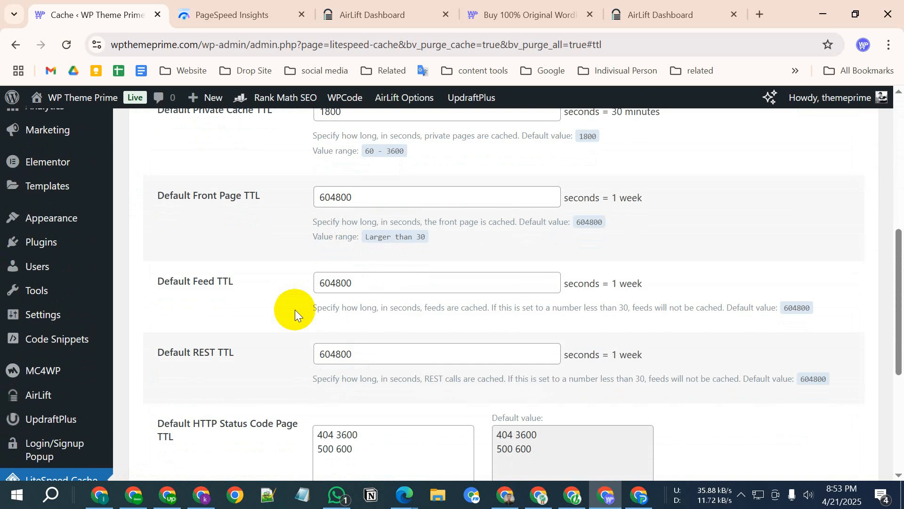
{"action": "scroll", "coordinate": [295, 310], "scroll_direction": "up", "scroll_amount": 7}
Review the LiteSpeed purge settings, including the auto purge rules, Serve Stale, scheduled purge URLs and Purge All Hooks
{"action": "left_click", "coordinate": [283, 278]}
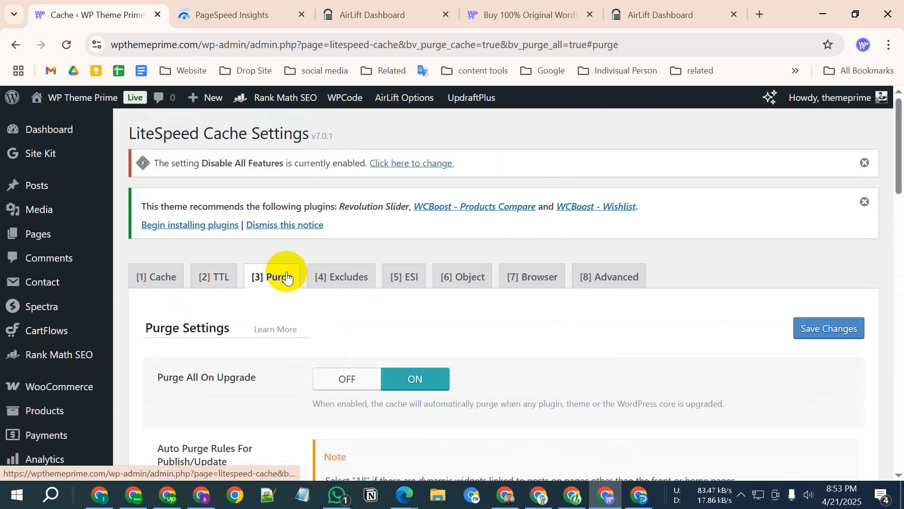
{"action": "scroll", "coordinate": [295, 290], "scroll_direction": "down", "scroll_amount": 1}
{"action": "scroll", "coordinate": [295, 290], "scroll_direction": "down", "scroll_amount": 3}
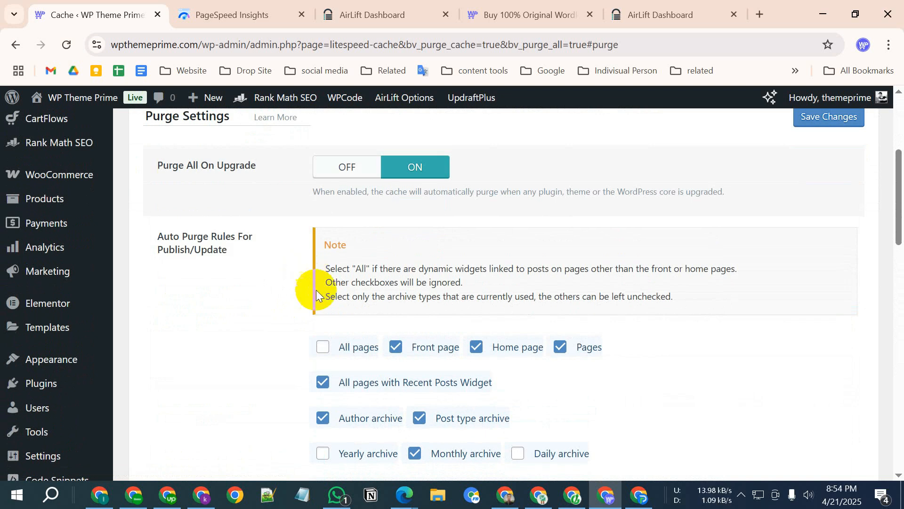
{"action": "scroll", "coordinate": [317, 344], "scroll_direction": "down", "scroll_amount": 1}
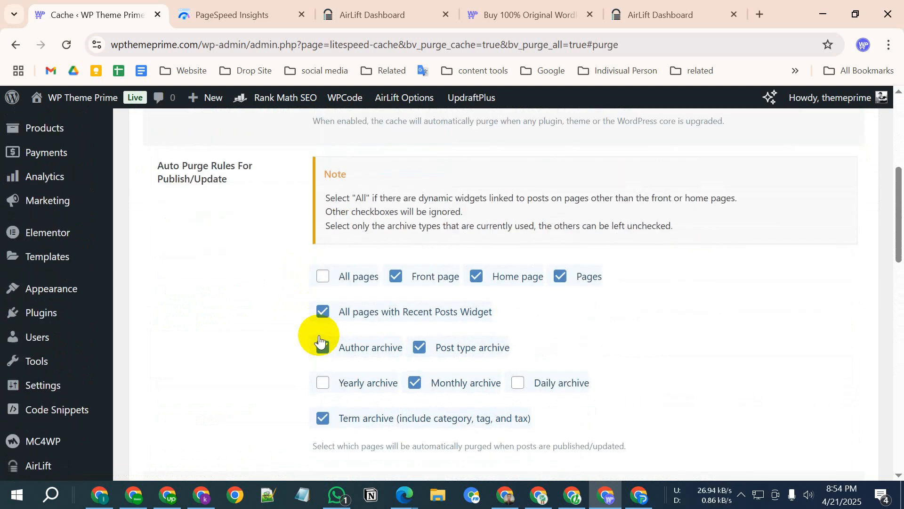
{"action": "scroll", "coordinate": [319, 343], "scroll_direction": "down", "scroll_amount": 3}
{"action": "scroll", "coordinate": [319, 343], "scroll_direction": "down", "scroll_amount": 7}
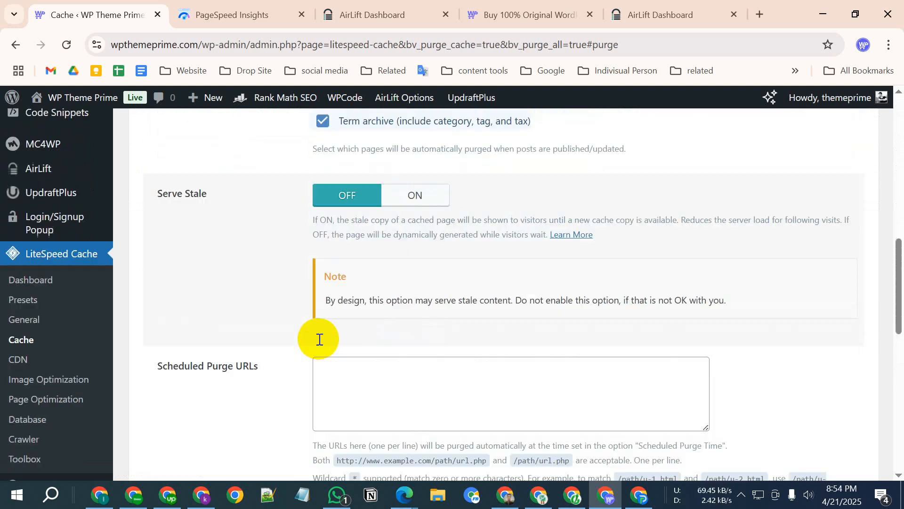
{"action": "scroll", "coordinate": [320, 340], "scroll_direction": "down", "scroll_amount": 5}
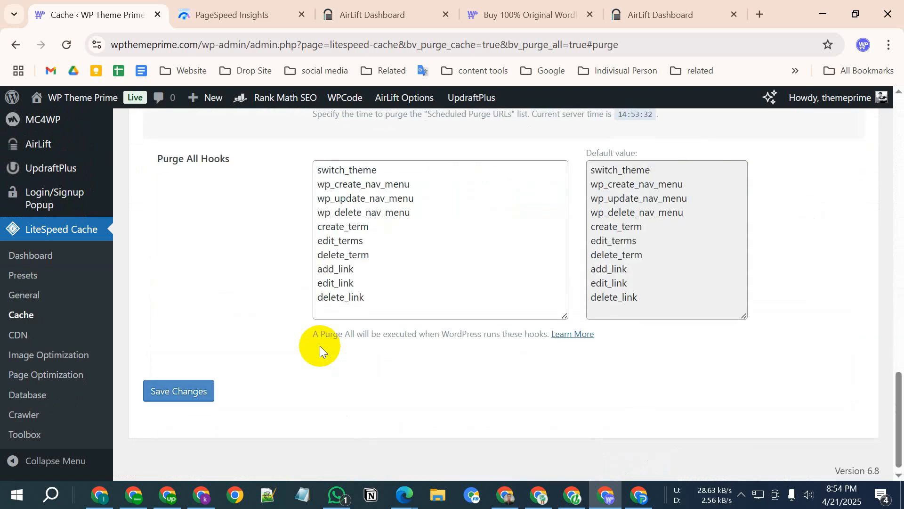
{"action": "scroll", "coordinate": [320, 346], "scroll_direction": "up", "scroll_amount": 11}
{"action": "scroll", "coordinate": [467, 246], "scroll_direction": "up", "scroll_amount": 6}
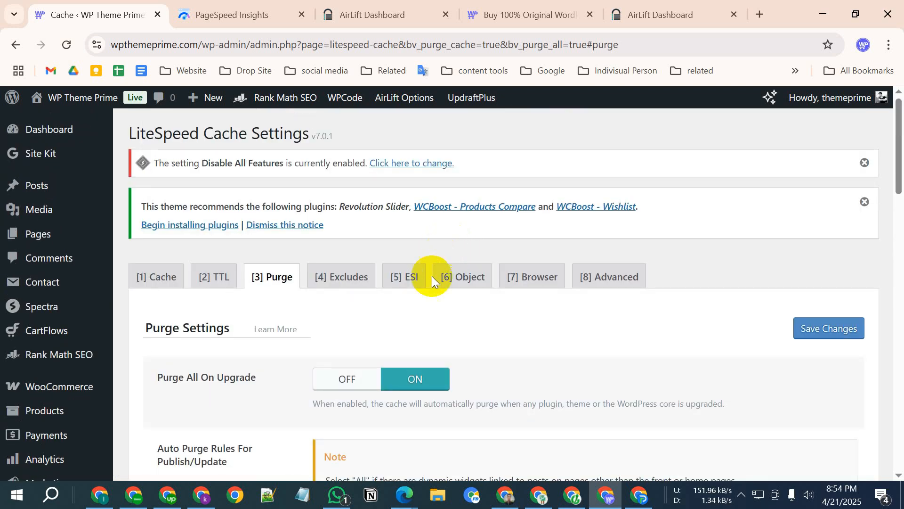
Go through the Excludes, ESI, Object, Browser and Advanced cache settings and save the LiteSpeed Cache configuration
{"action": "left_click", "coordinate": [360, 274]}
{"action": "left_click", "coordinate": [404, 277]}
{"action": "left_click", "coordinate": [470, 273]}
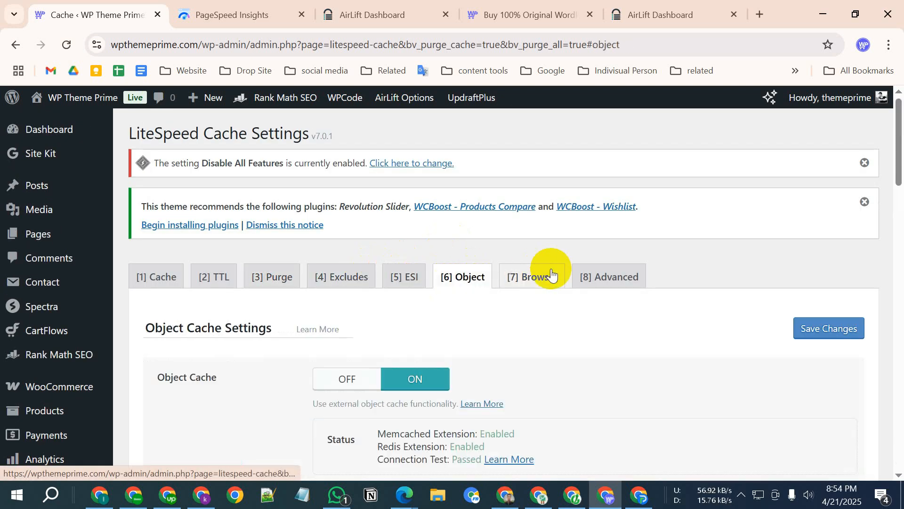
{"action": "left_click", "coordinate": [546, 273]}
{"action": "left_click", "coordinate": [614, 273]}
{"action": "scroll", "coordinate": [612, 279], "scroll_direction": "down", "scroll_amount": 4}
{"action": "scroll", "coordinate": [613, 279], "scroll_direction": "down", "scroll_amount": 10}
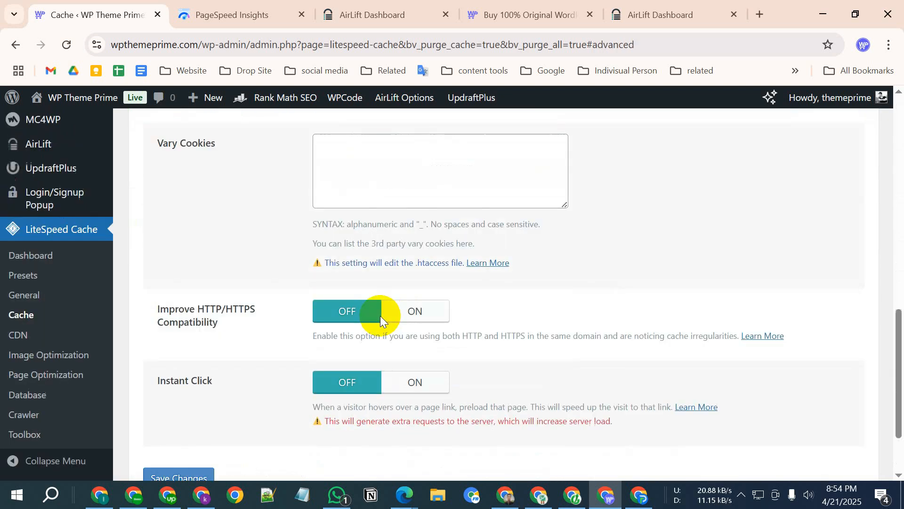
{"action": "left_click", "coordinate": [198, 424]}
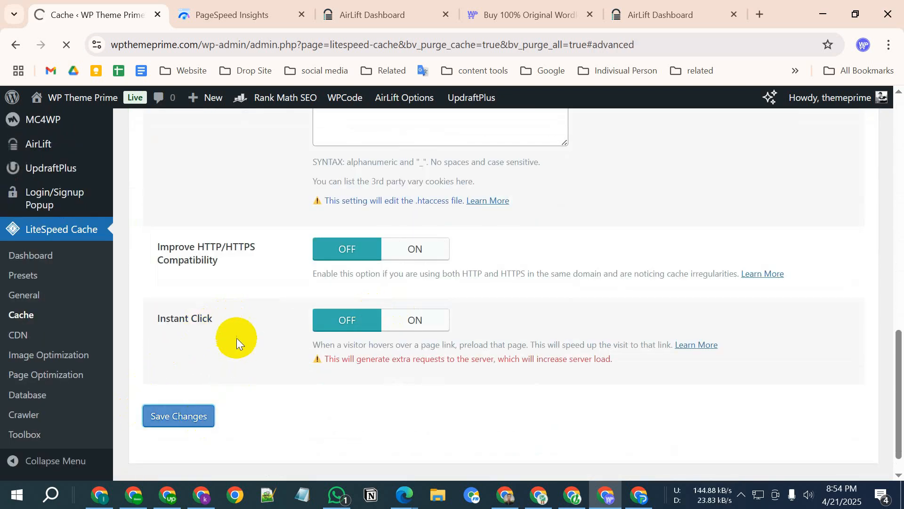